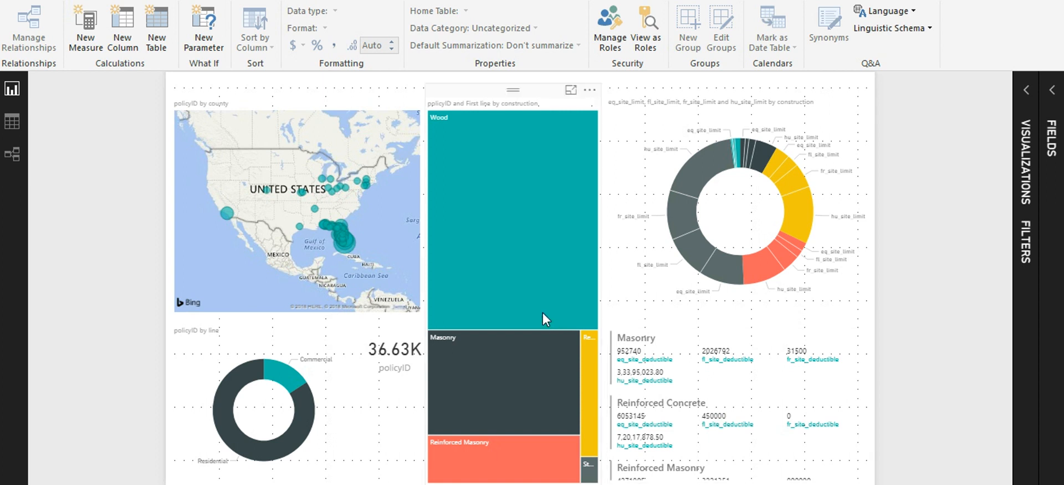
Step: Examine the policy count and first line of each construction type in the treemap
mouse_move(535, 302)
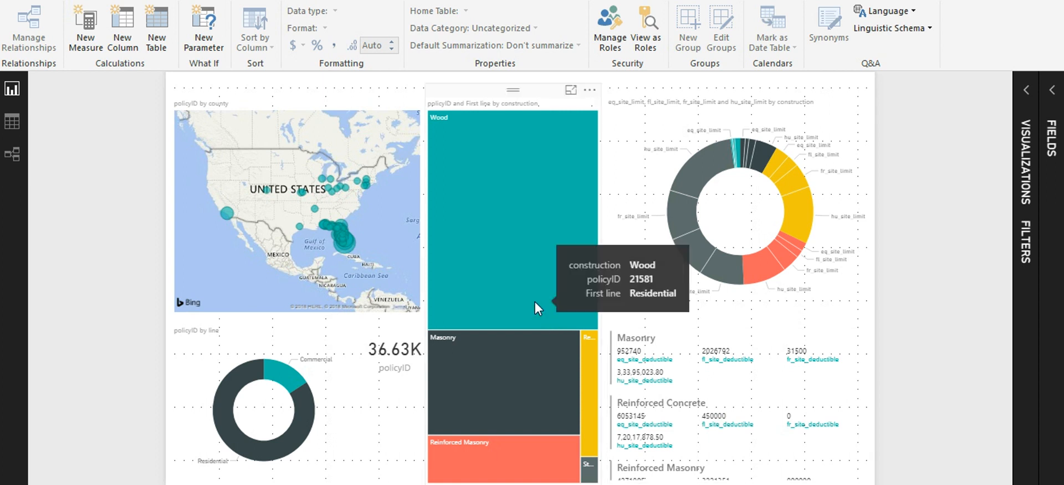
mouse_move(479, 477)
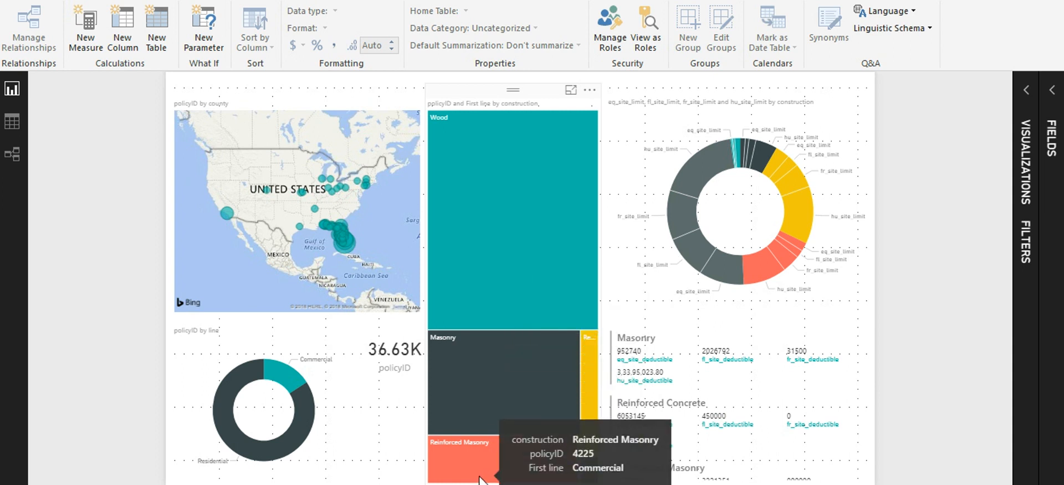
mouse_move(594, 439)
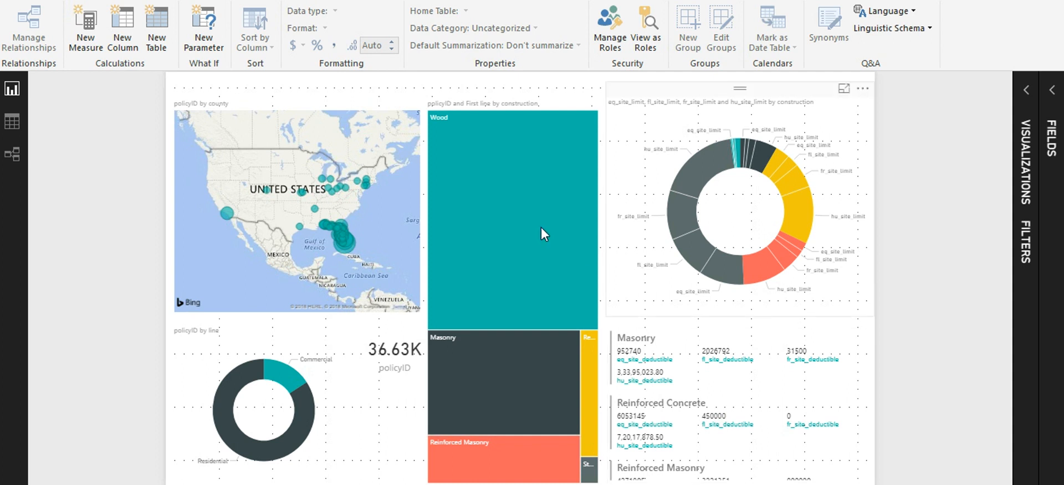
mouse_move(518, 218)
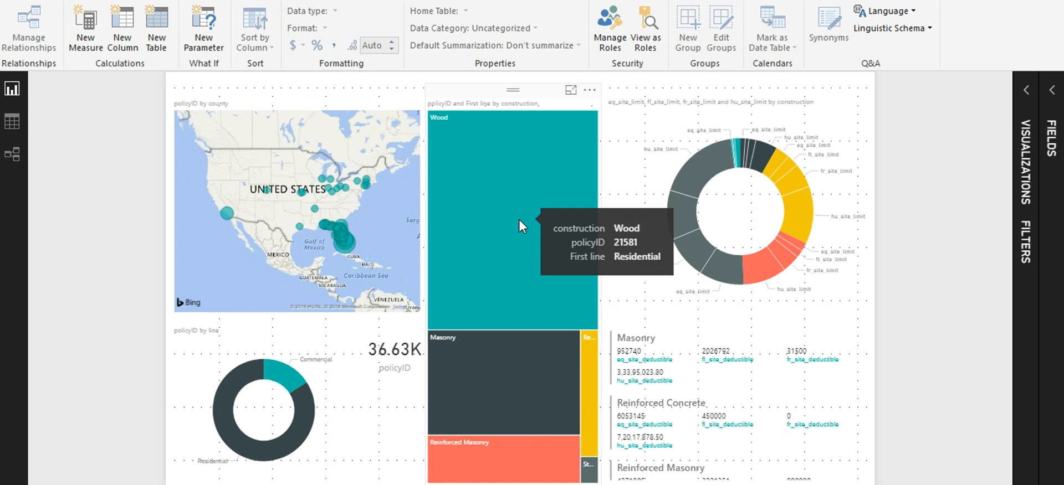
mouse_move(481, 357)
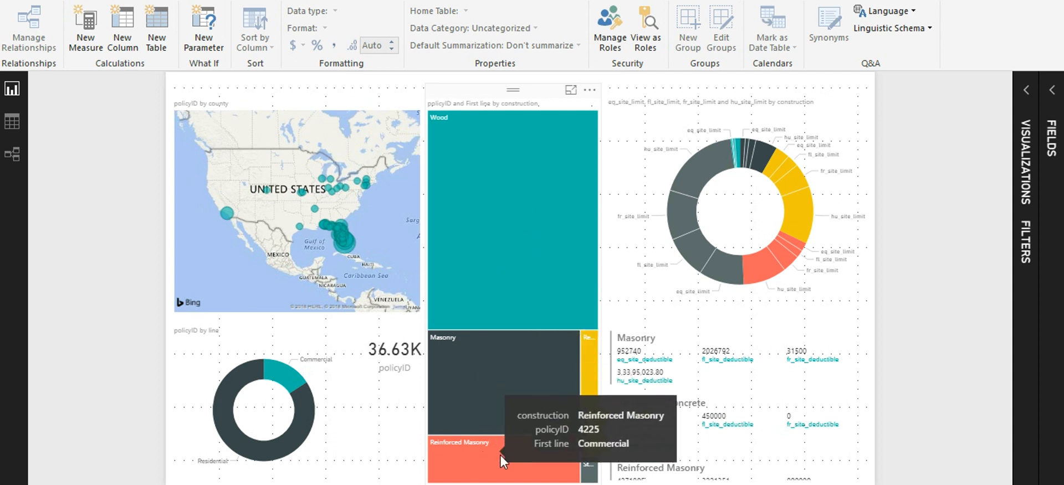
mouse_move(589, 421)
mouse_move(593, 469)
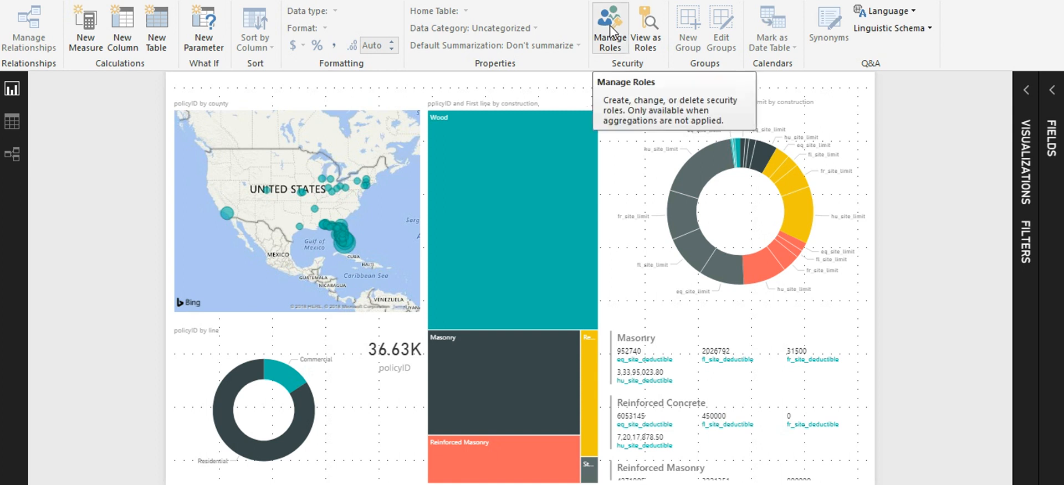
Step: Create a new security role named Wood
click(609, 51)
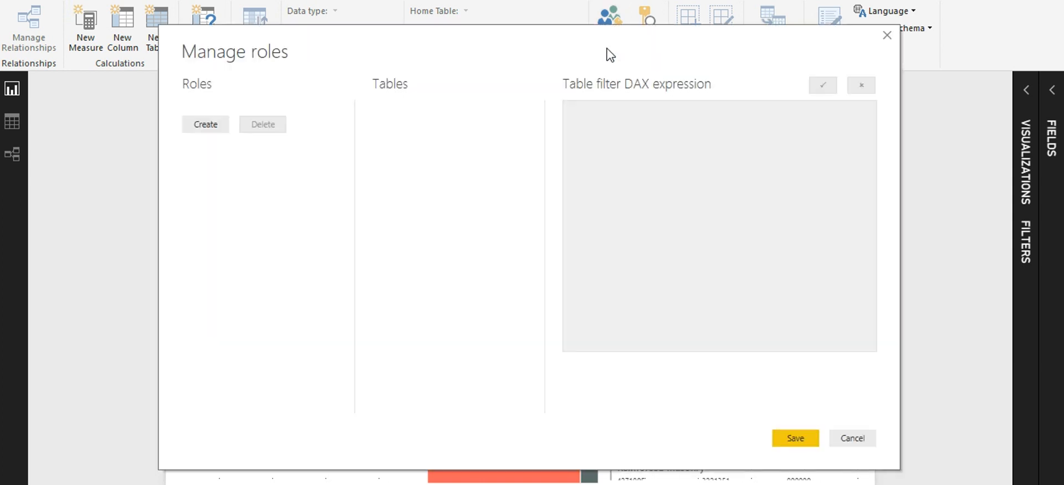
click(220, 122)
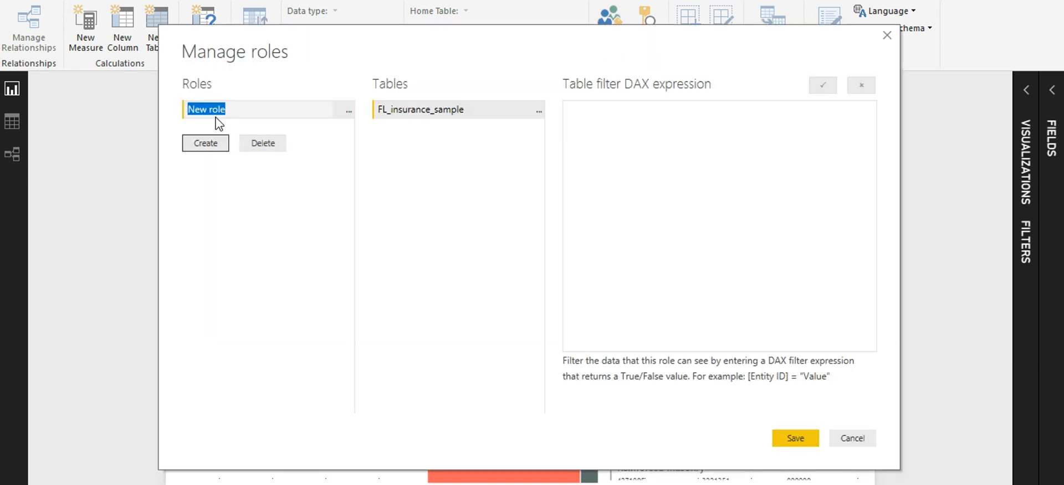
text(Wood)
key(Return)
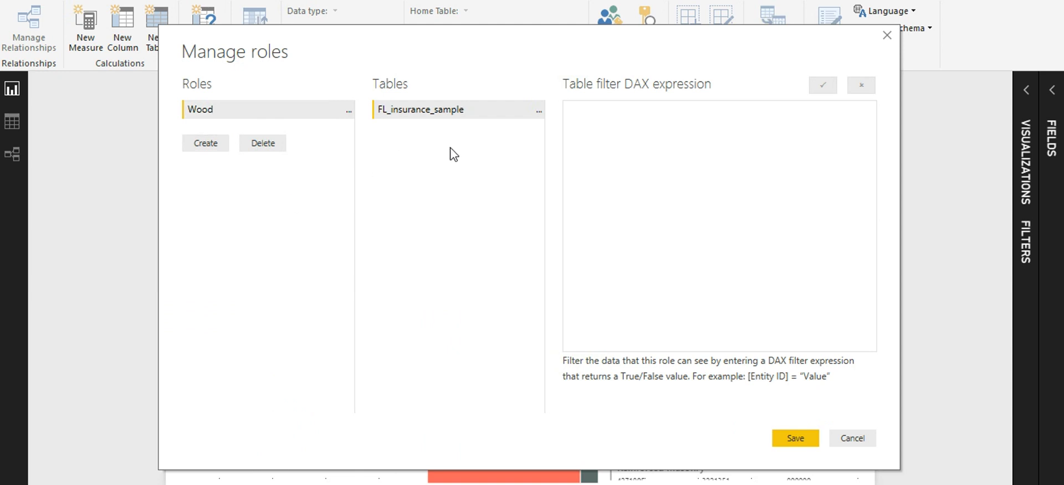
Step: Filter the FL_insurance_sample table for the Wood role with [construction] = "Wood" and save the roles
click(539, 111)
mouse_move(560, 121)
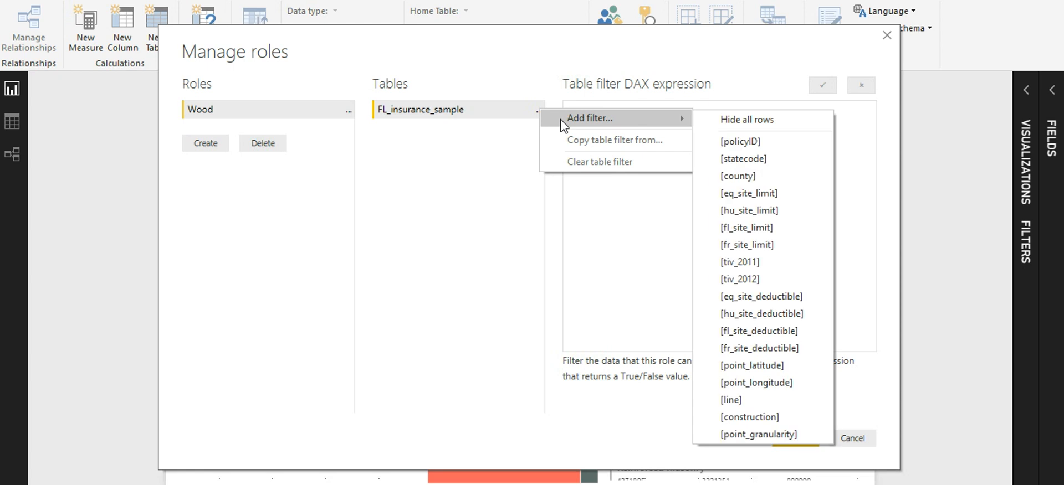
click(739, 417)
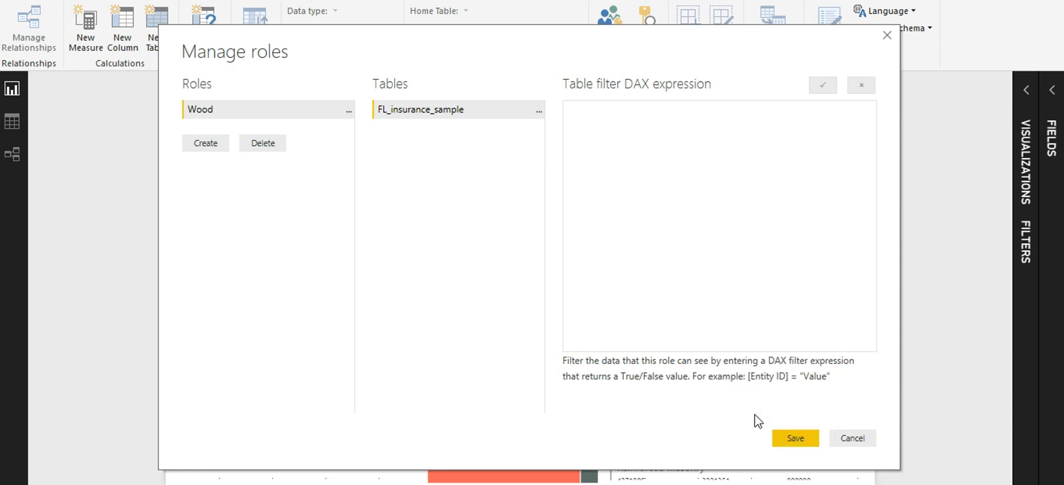
double_click(678, 116)
text(Wood)
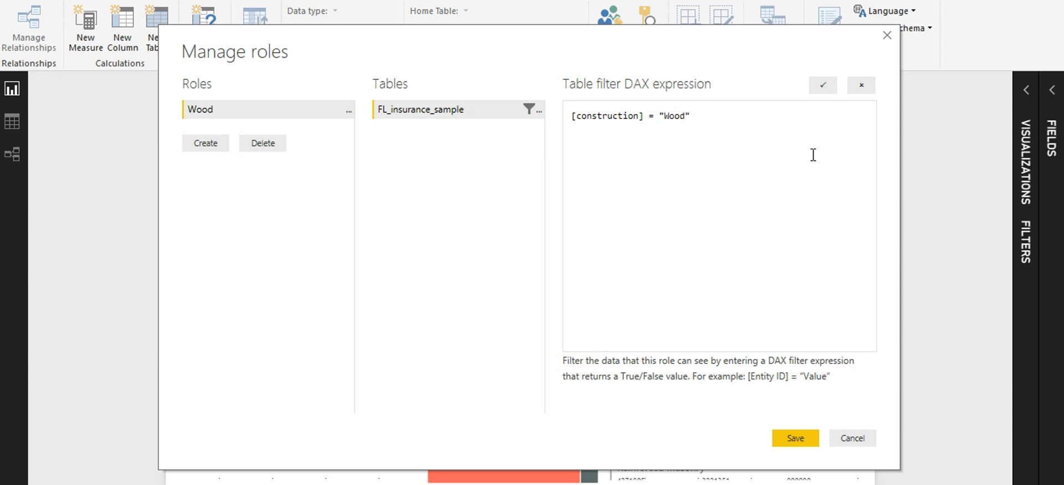
click(821, 91)
click(794, 441)
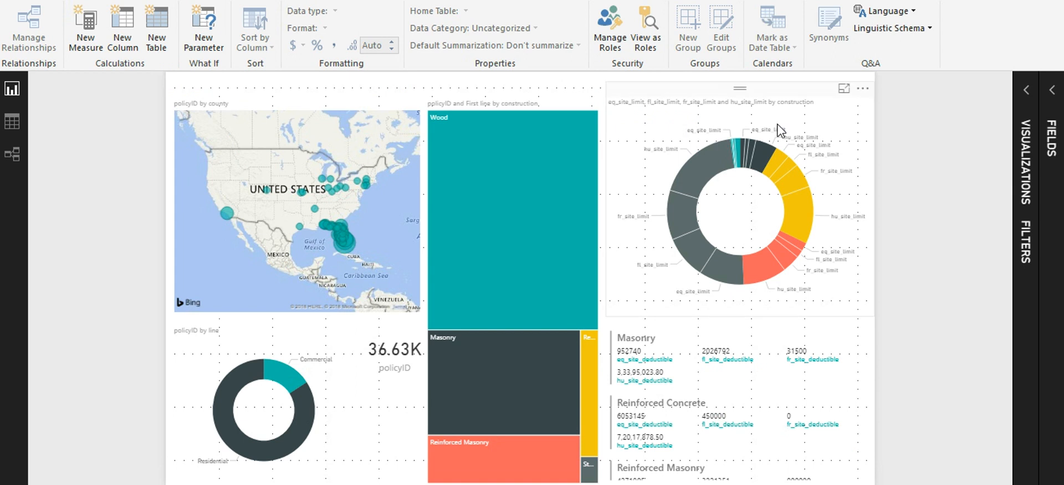
Step: View the report as the Wood role
click(641, 44)
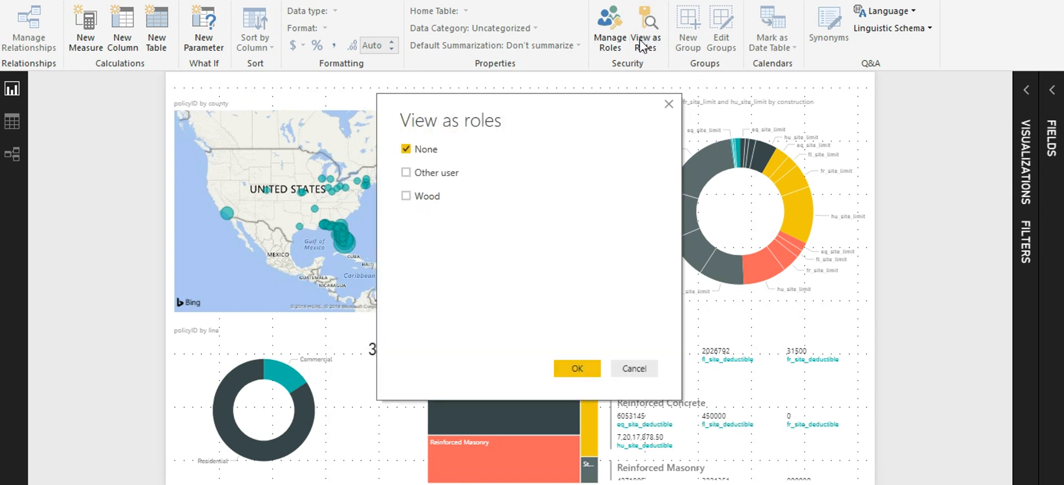
click(435, 200)
click(568, 368)
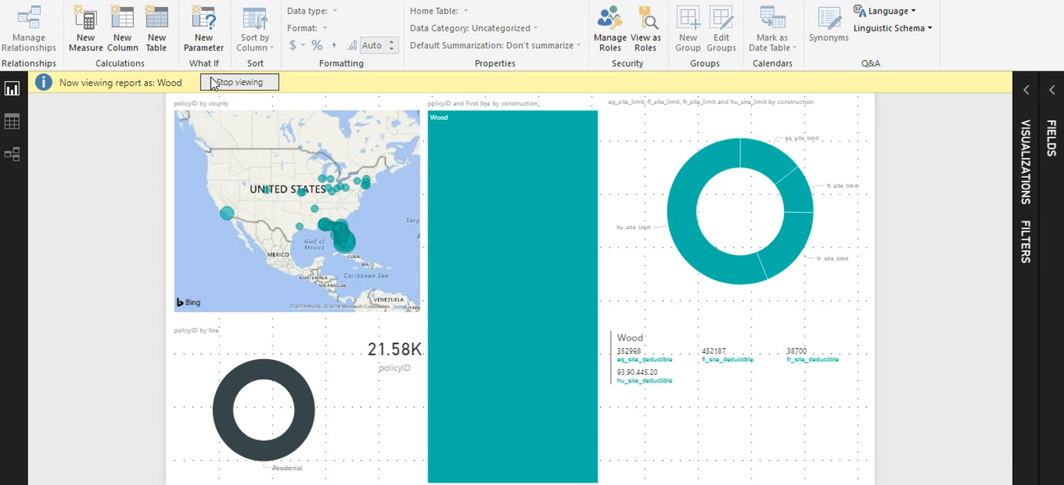
Step: Duplicate the Wood role and name the copy Reinforced Concrete
click(609, 35)
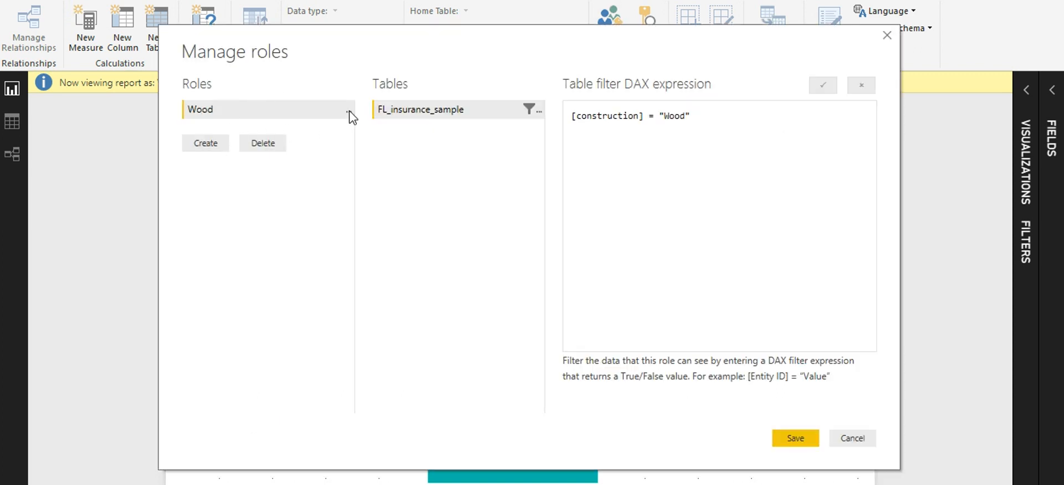
click(347, 112)
click(377, 138)
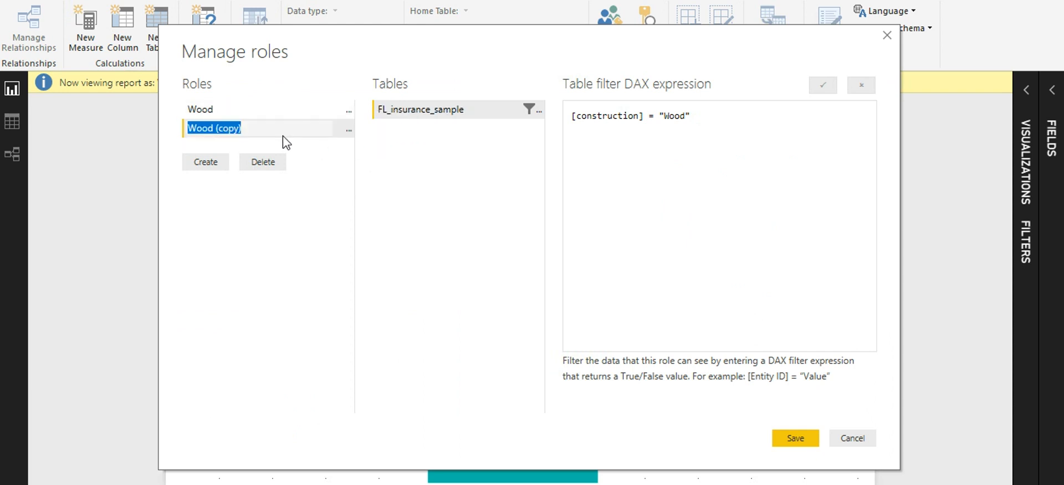
text(Reinfo)
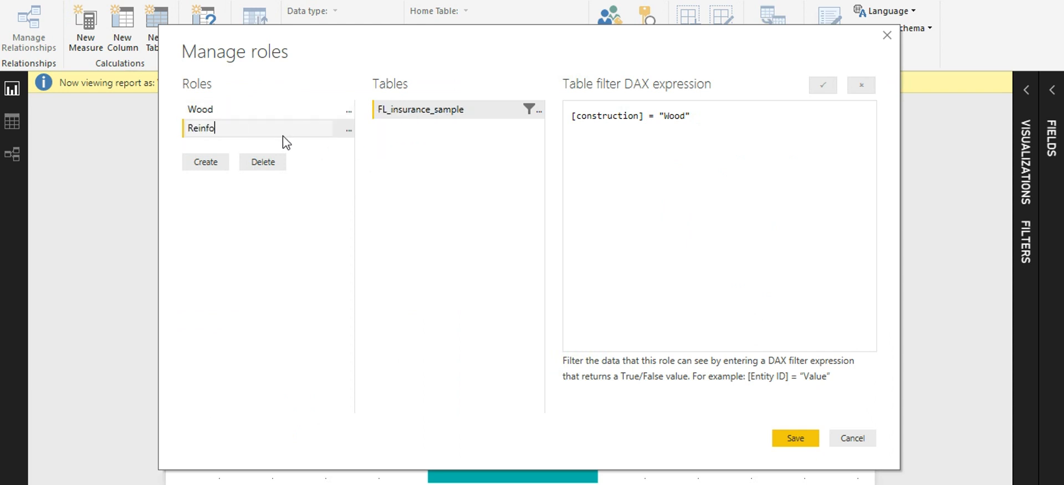
text(rced Concrete)
key(Return)
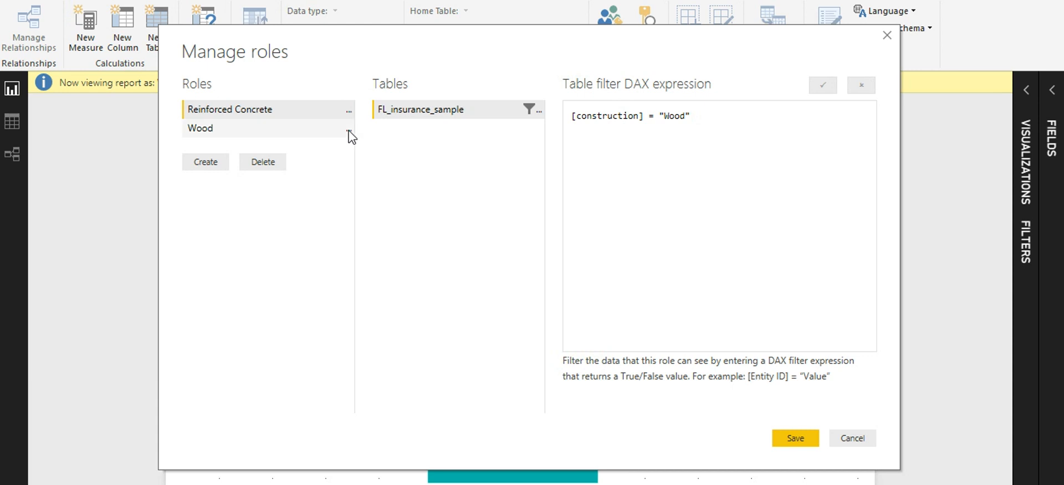
Step: Set the Reinforced Concrete role's table filter to [construction] = "Reinforced Concrete" and save the roles
double_click(672, 115)
text(Reind)
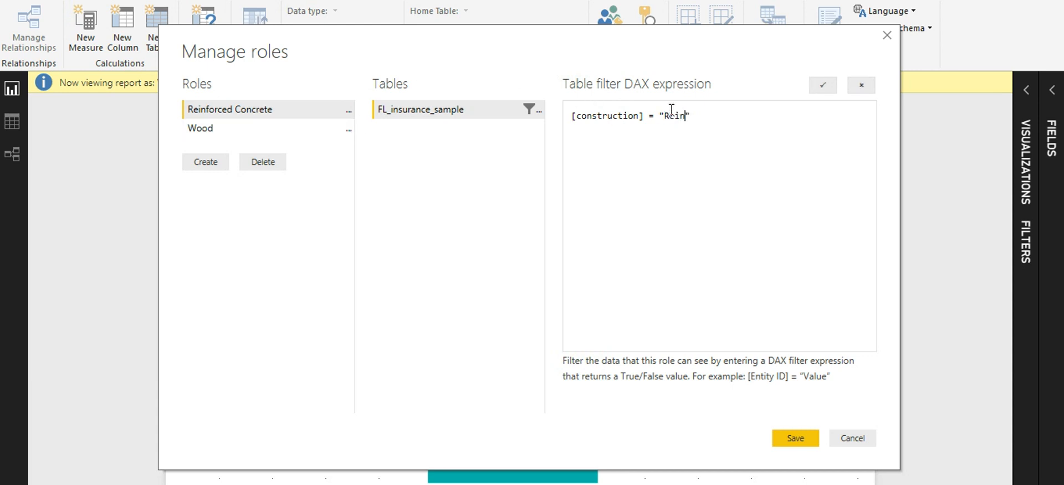
key(Left)
text(force)
key(Right)
text(Concrete)
click(829, 87)
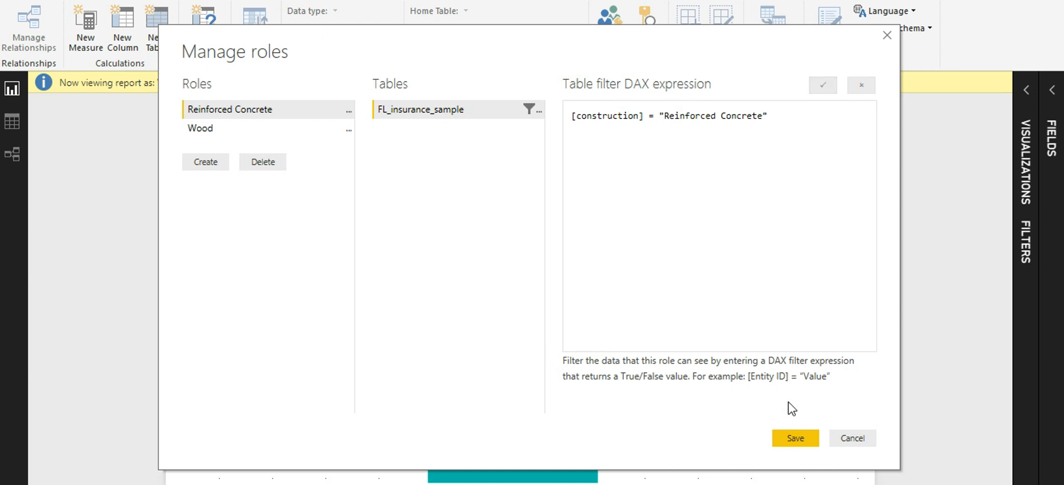
click(795, 439)
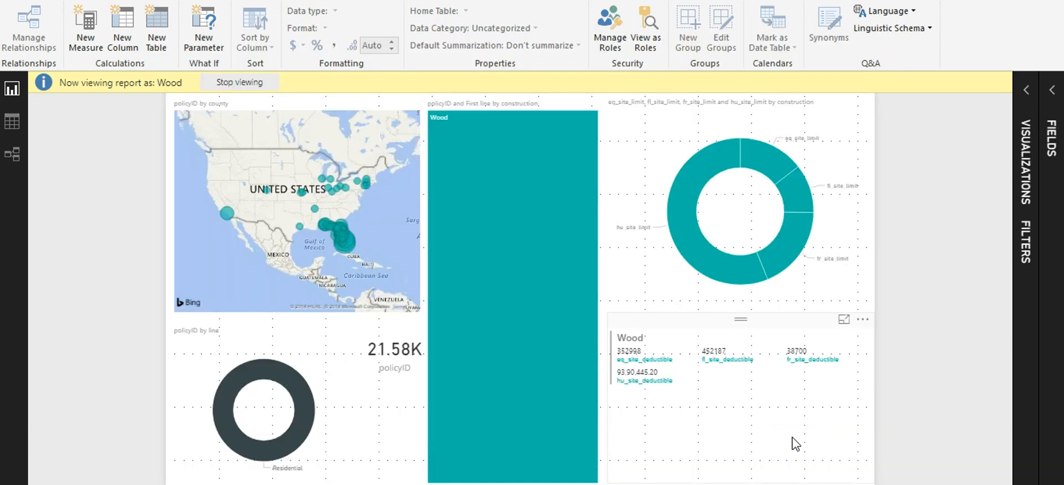
Step: View the report as only the Reinforced Concrete role and inspect the county bubbles on the map
click(655, 49)
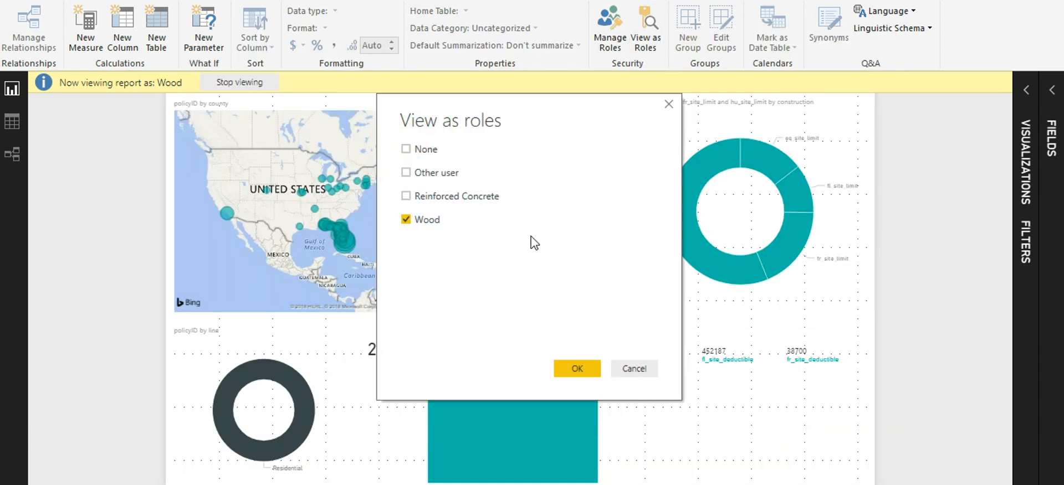
click(470, 201)
click(408, 221)
click(570, 370)
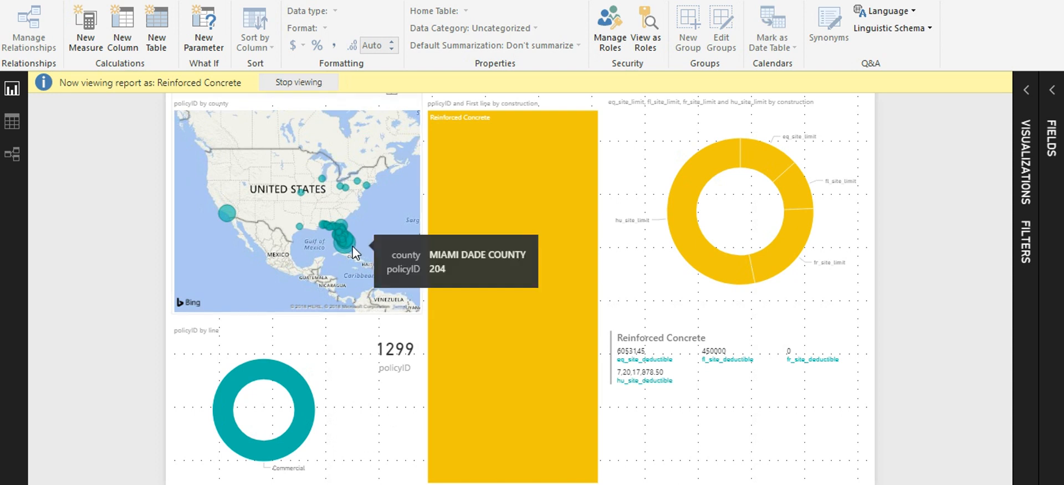
mouse_move(340, 229)
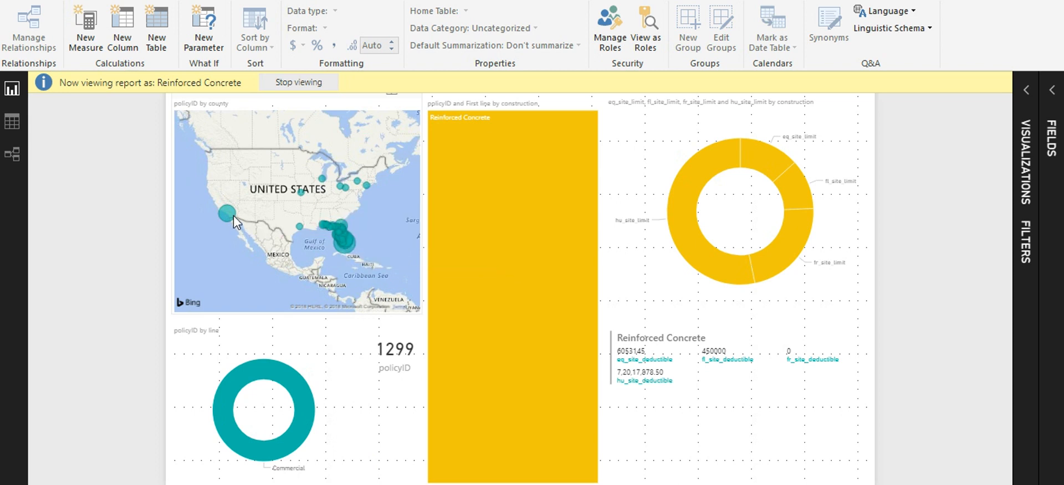
mouse_move(236, 221)
Step: Stop viewing the report as a role, and check the available roles without applying one
click(300, 84)
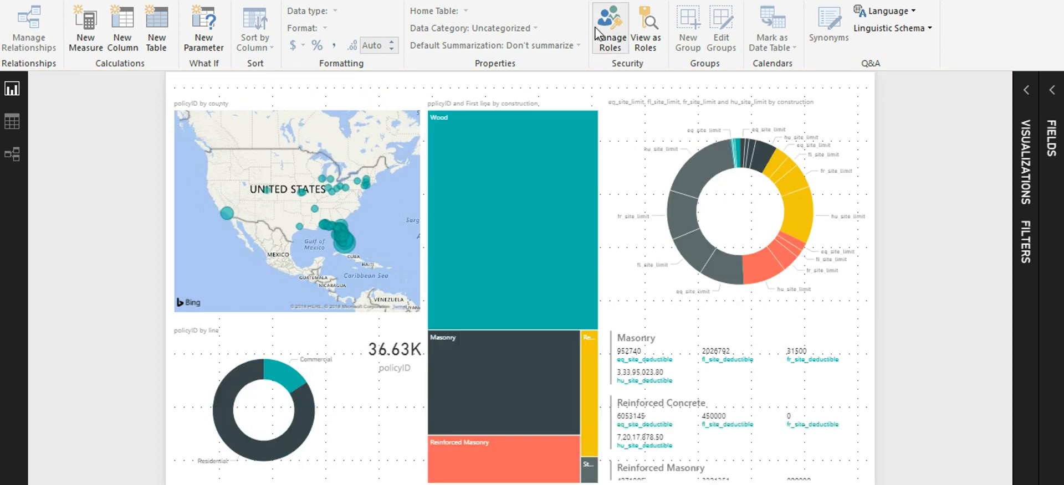
click(646, 36)
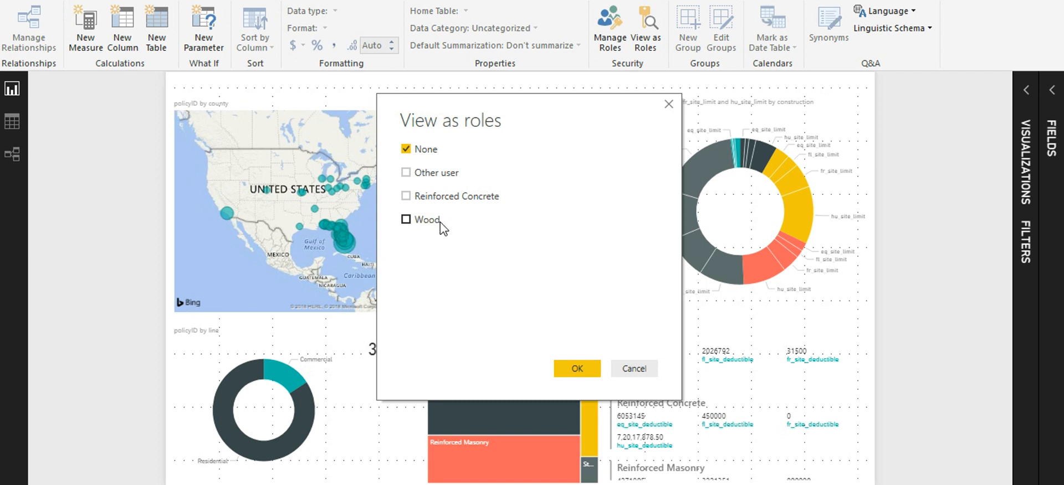
click(635, 369)
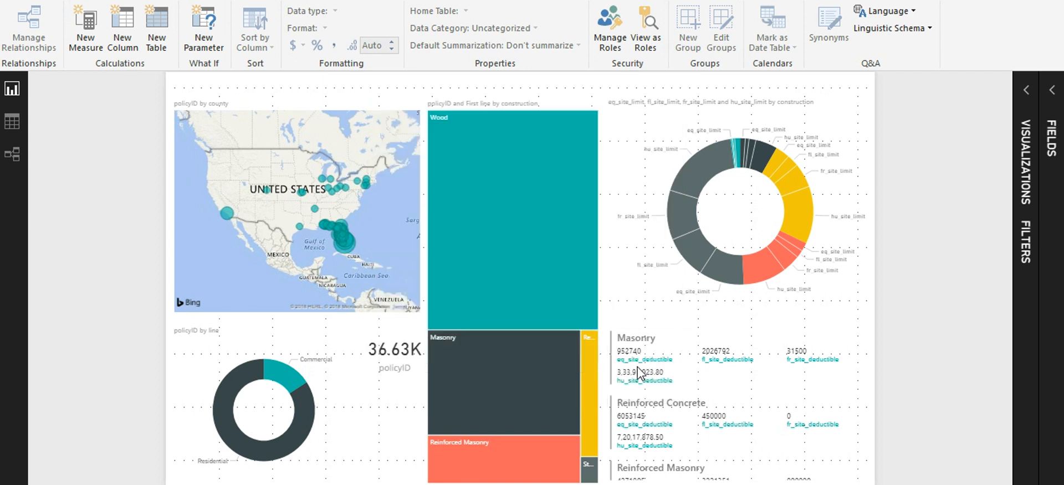